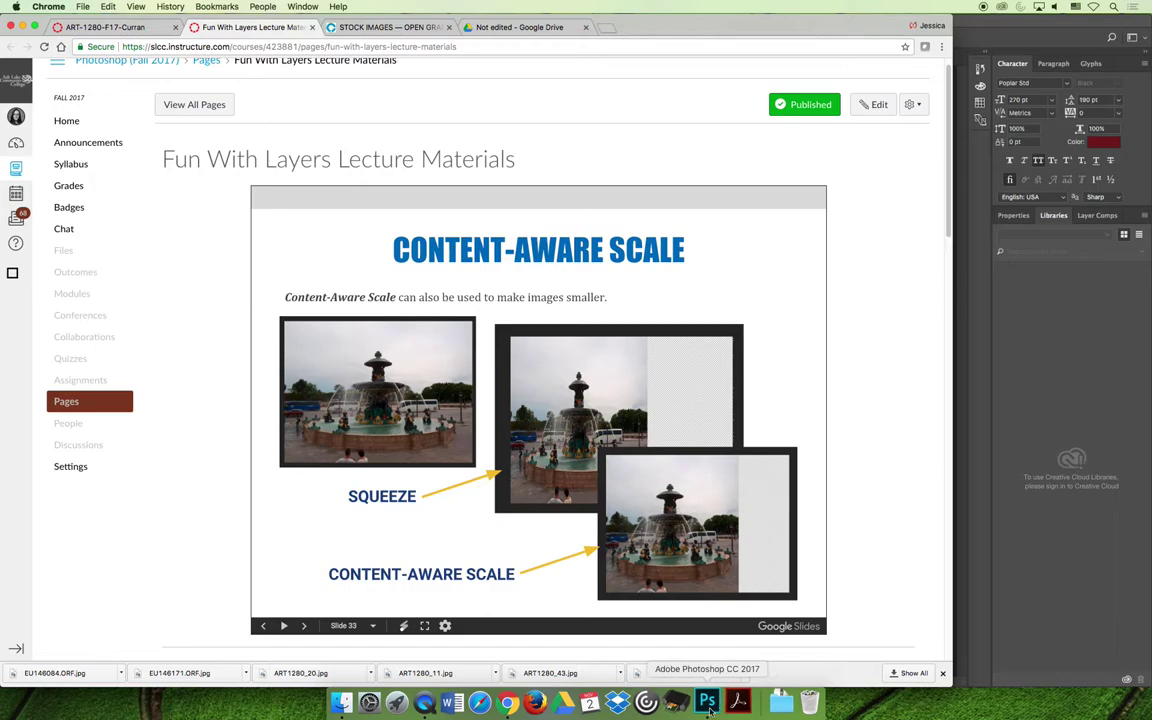
- Leave the Content-Aware Scale lecture slide and bring Photoshop with the statue photo to the front
click(707, 703)
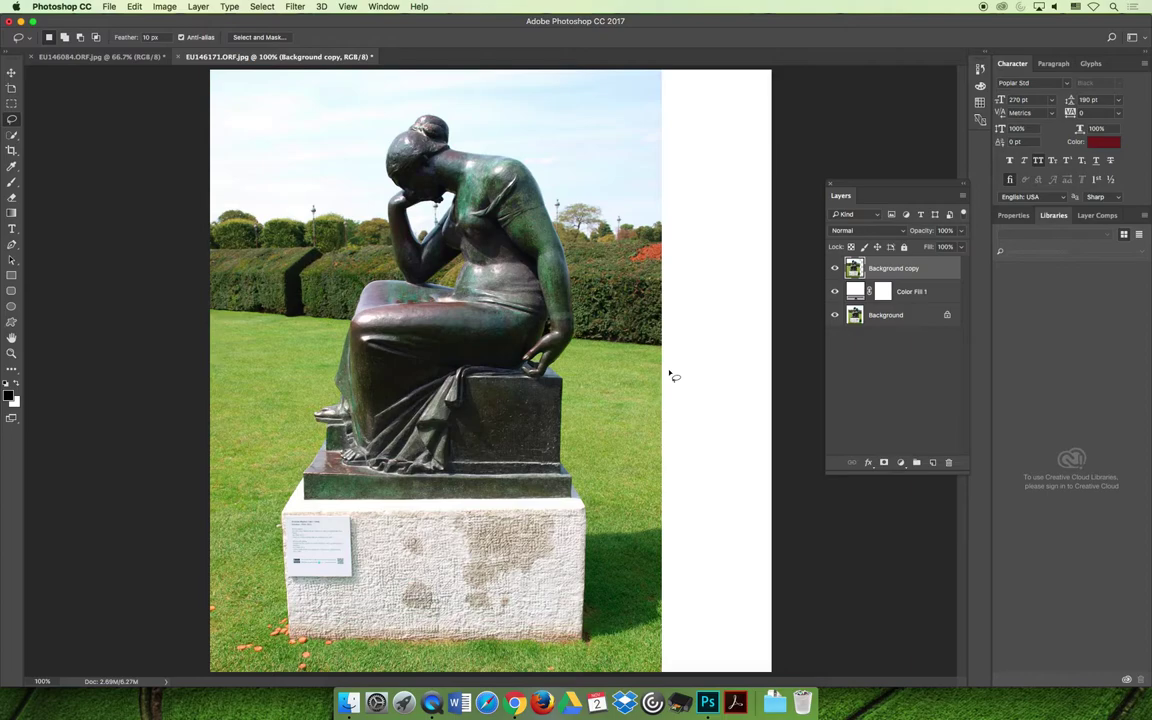
click(134, 6)
click(180, 259)
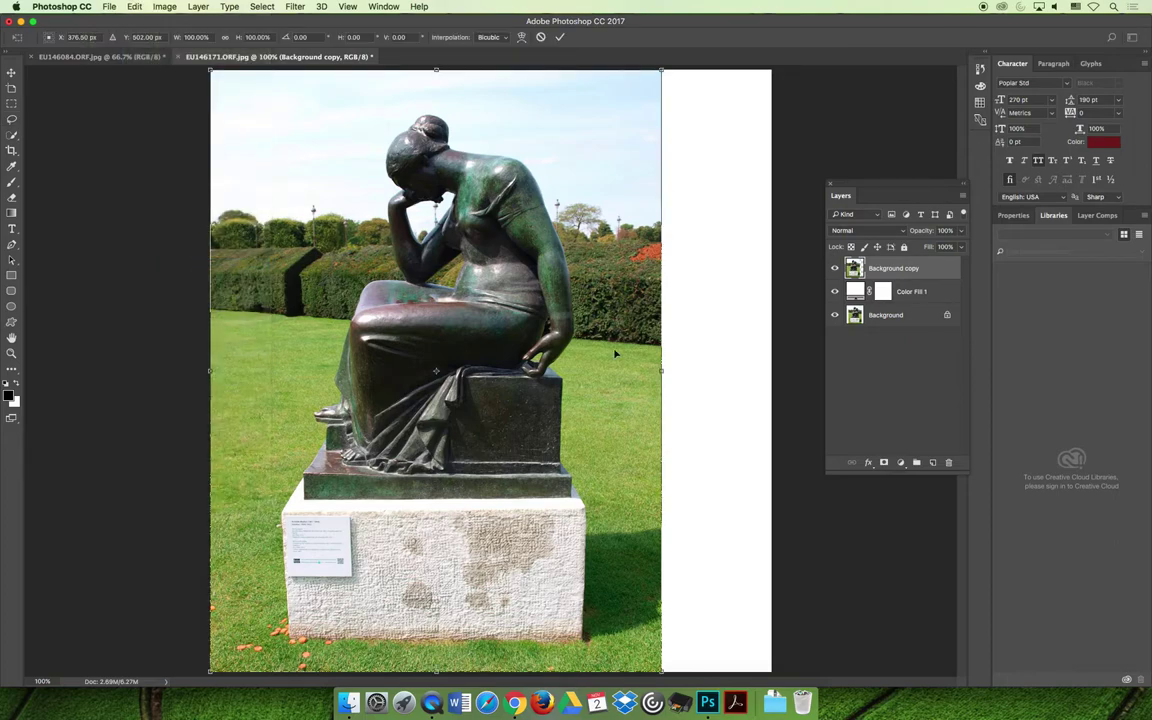
drag(662, 371, 771, 380)
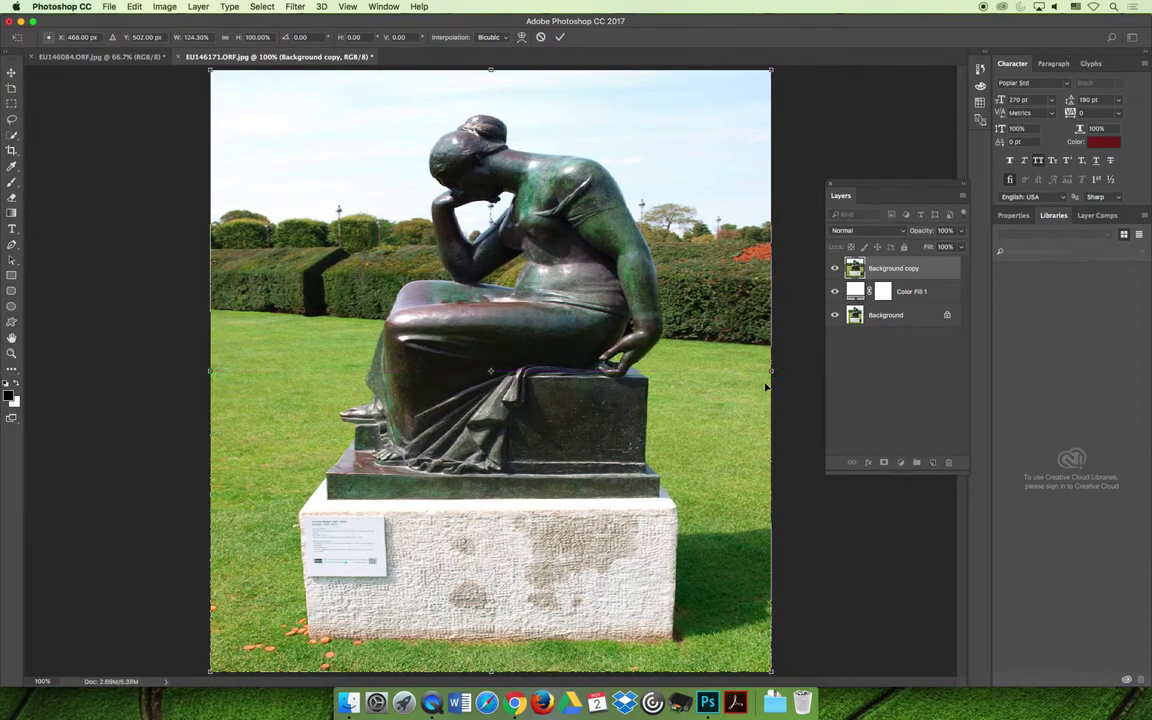
key(super+z)
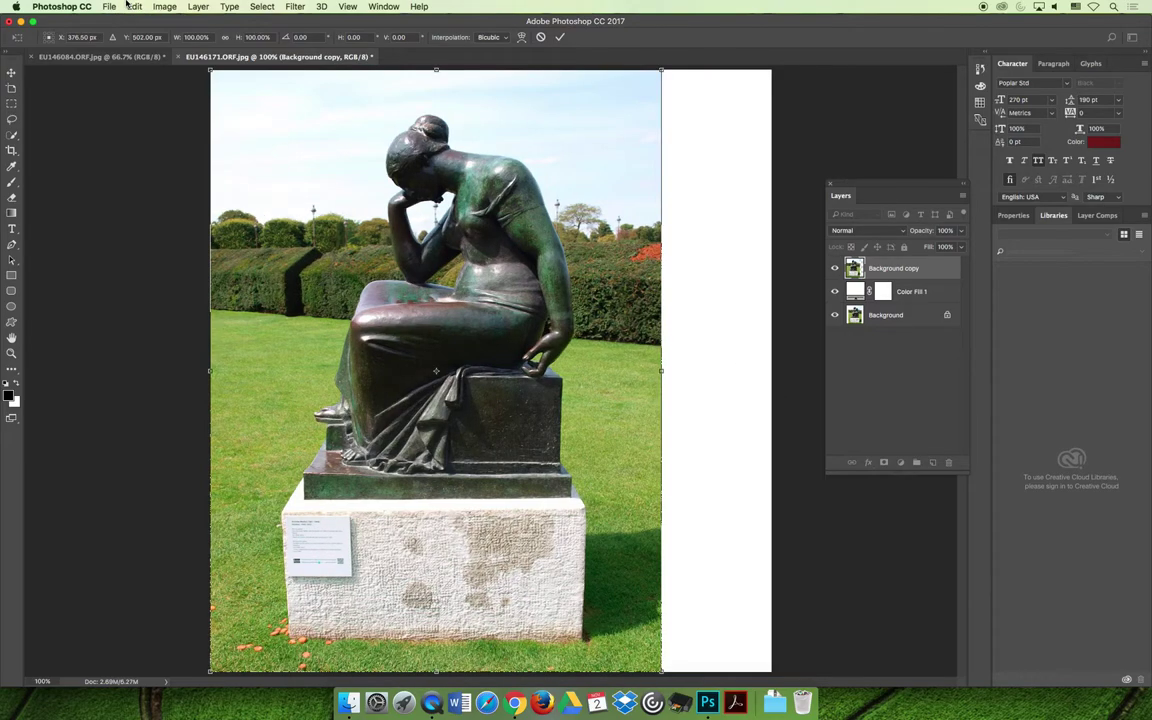
click(133, 6)
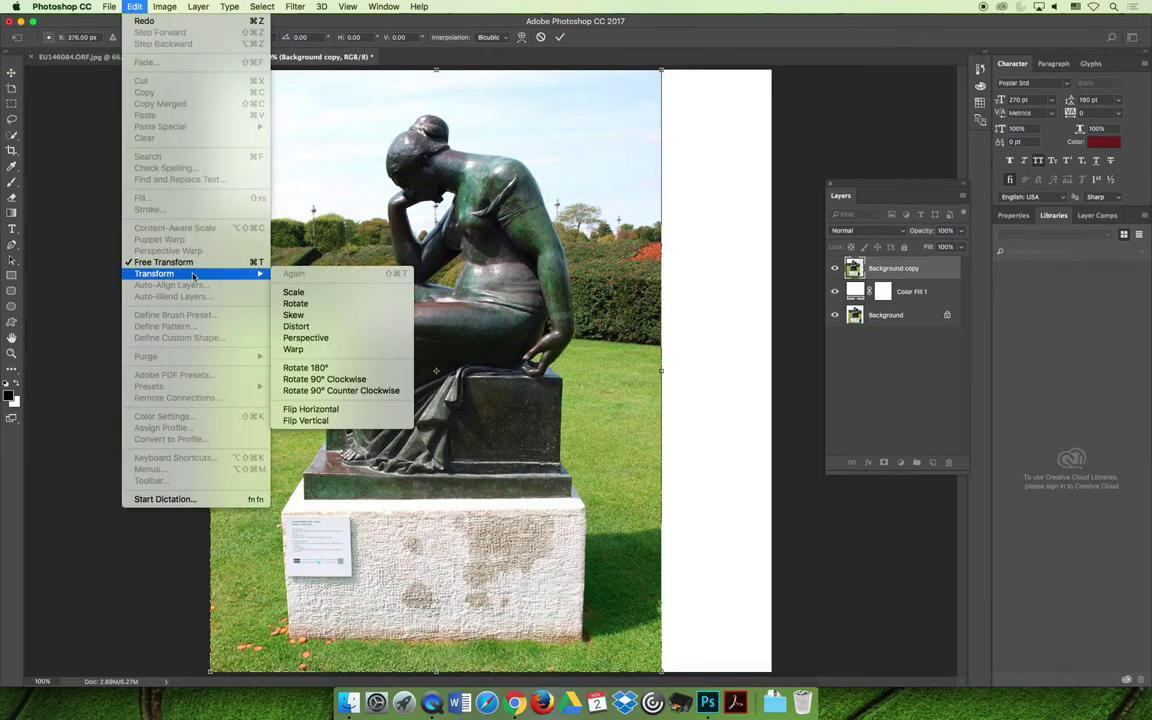
click(295, 258)
key(Escape)
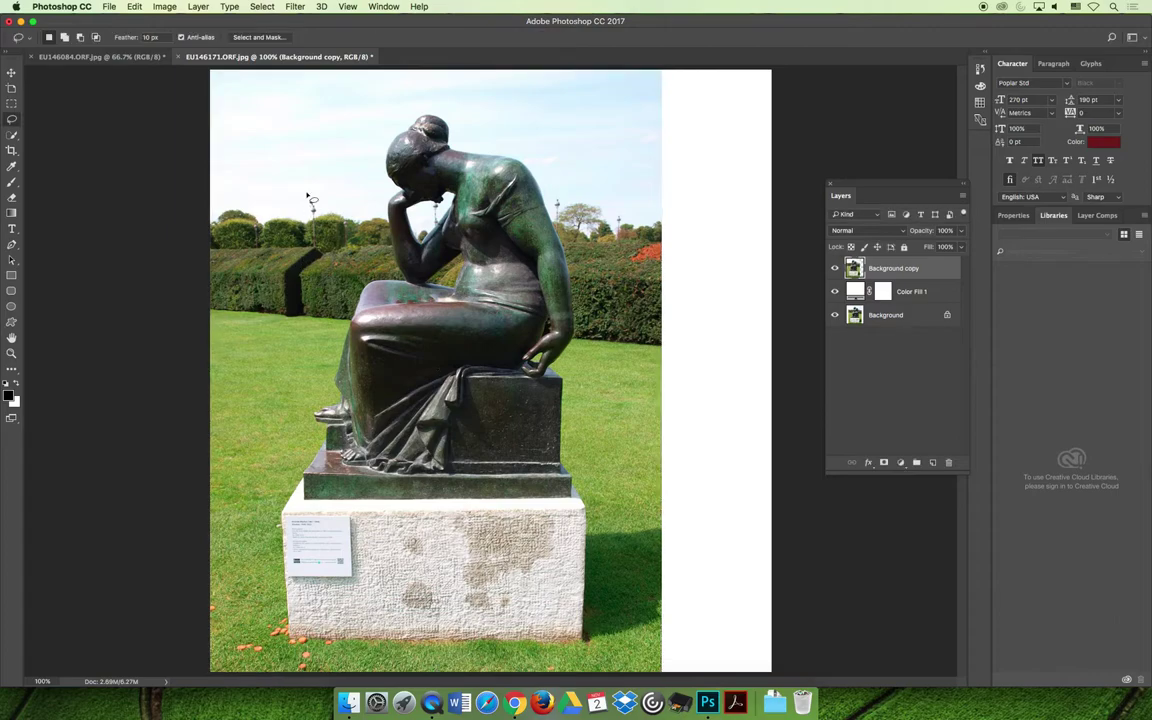
- Trial-widen the statue photo with Content-Aware Scale to the canvas edge, then revert to 100% width
click(131, 6)
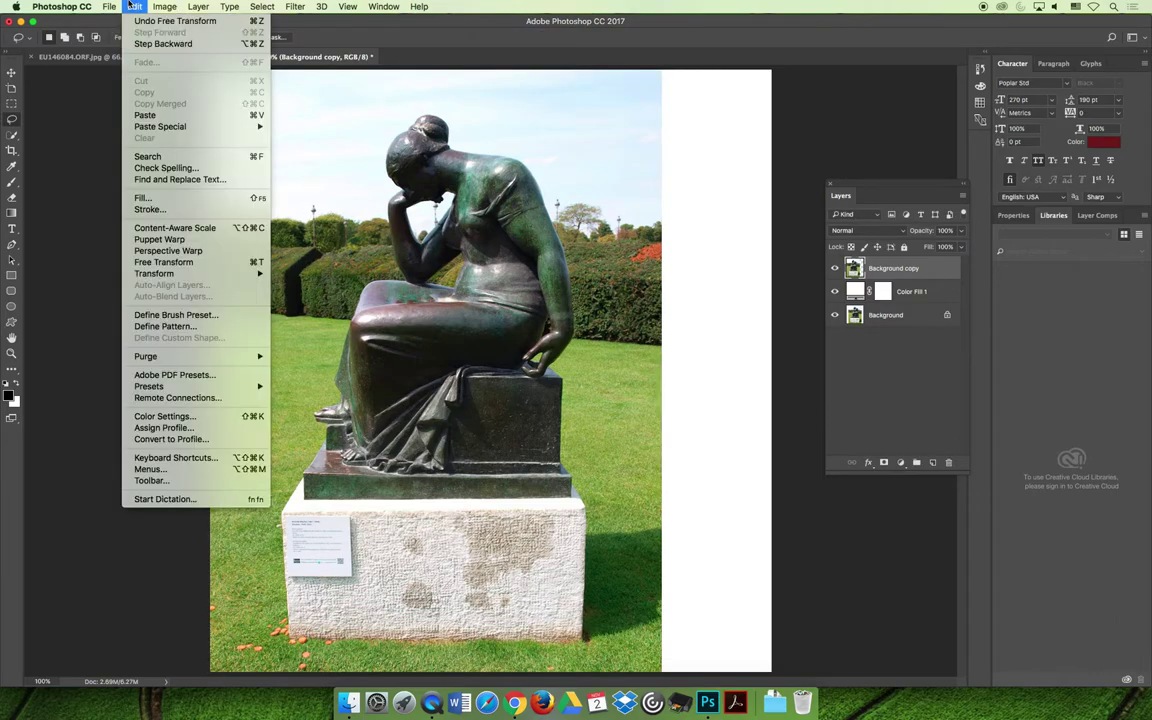
click(214, 229)
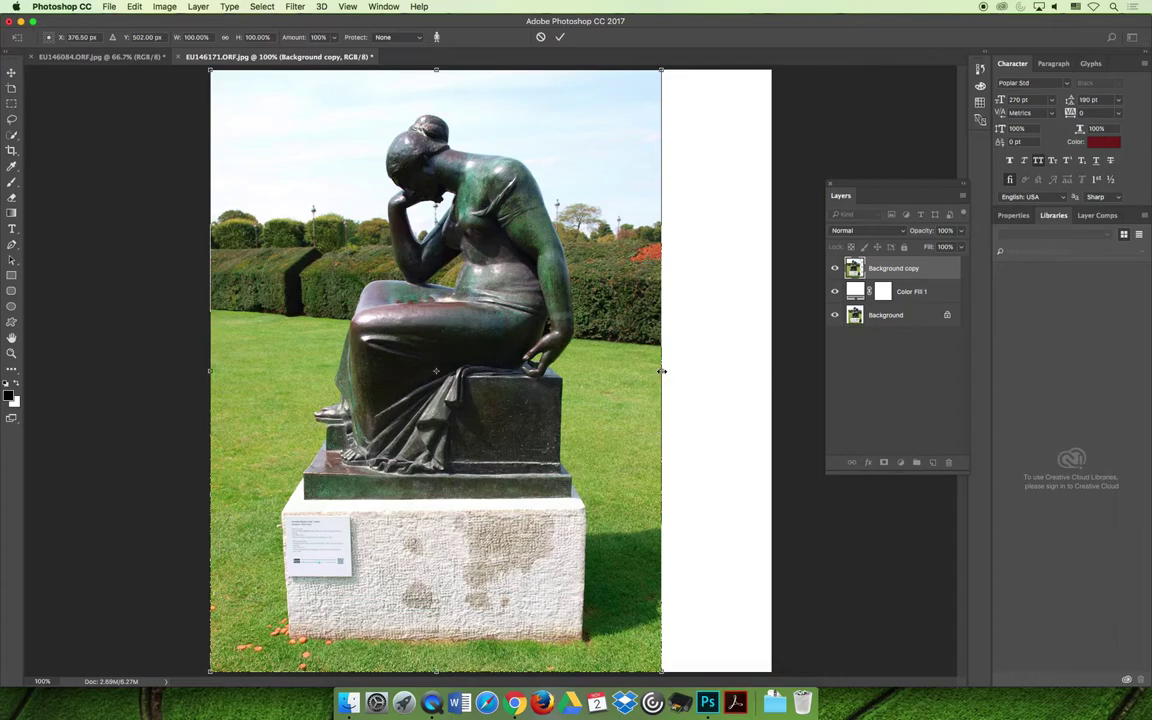
drag(661, 371, 680, 372)
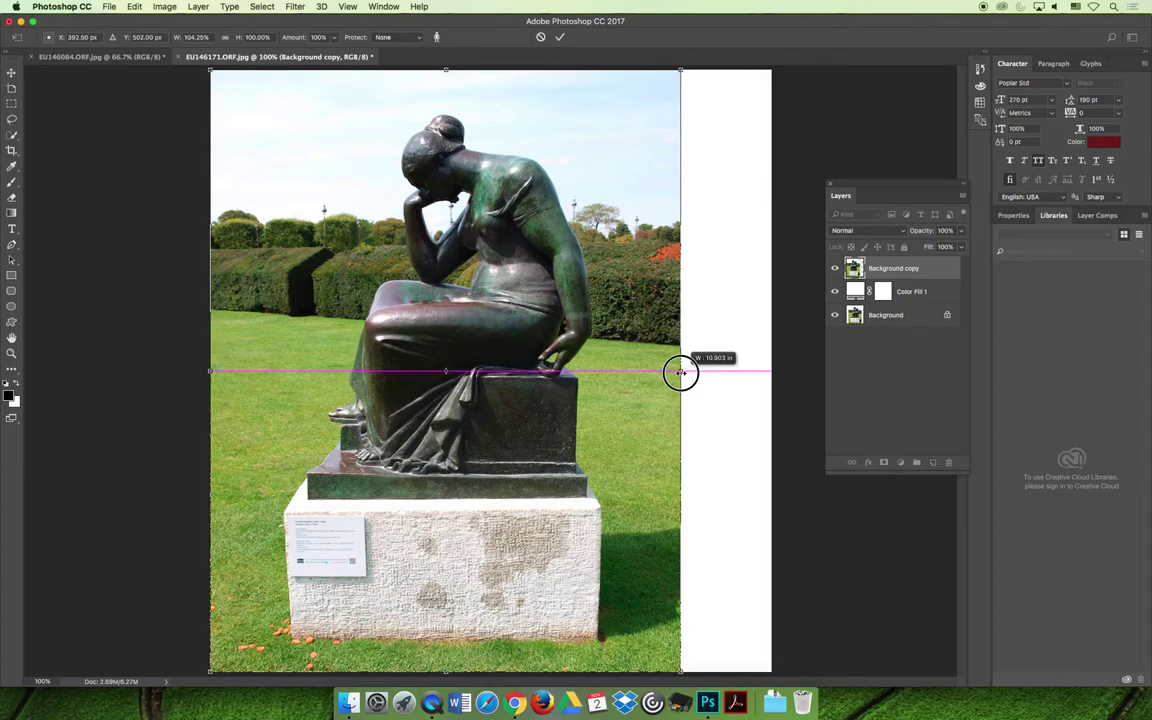
drag(680, 372, 683, 373)
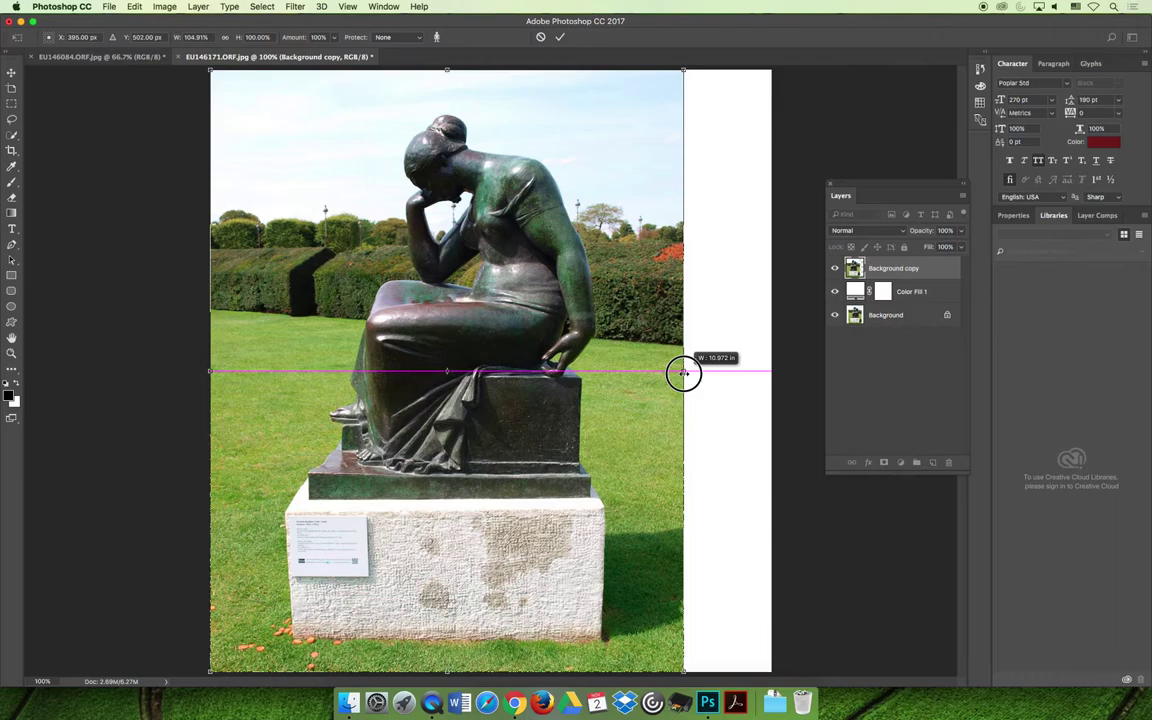
drag(683, 373, 794, 384)
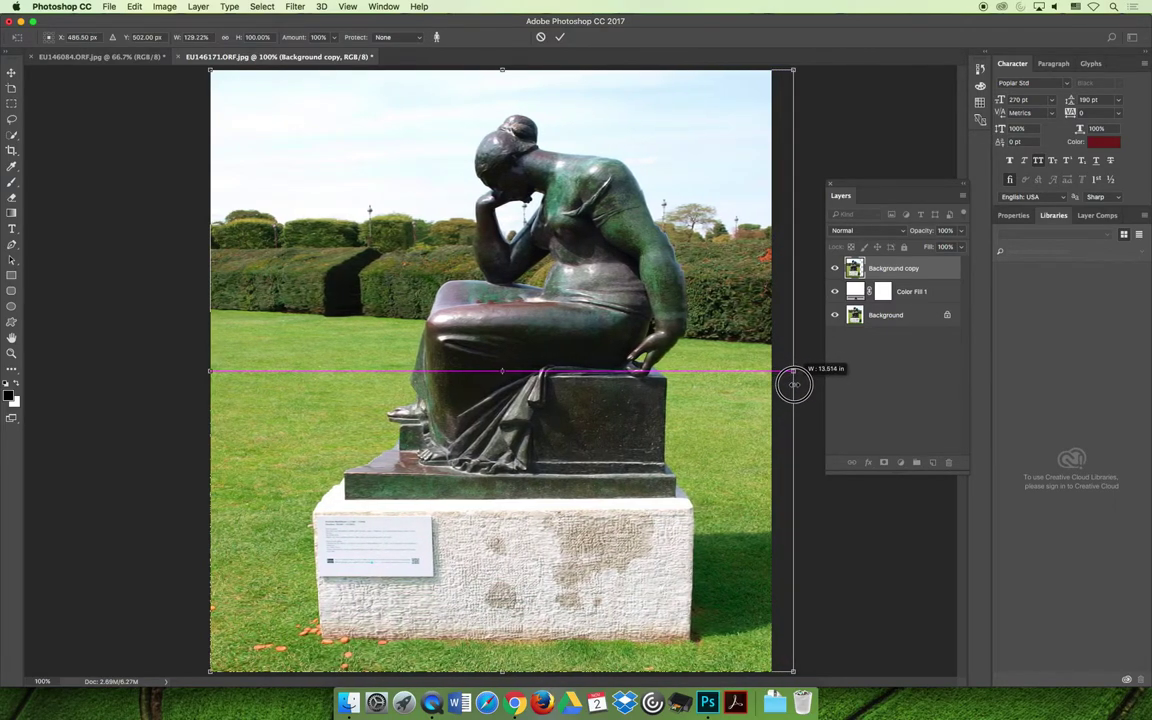
drag(794, 384, 818, 383)
key(super+z)
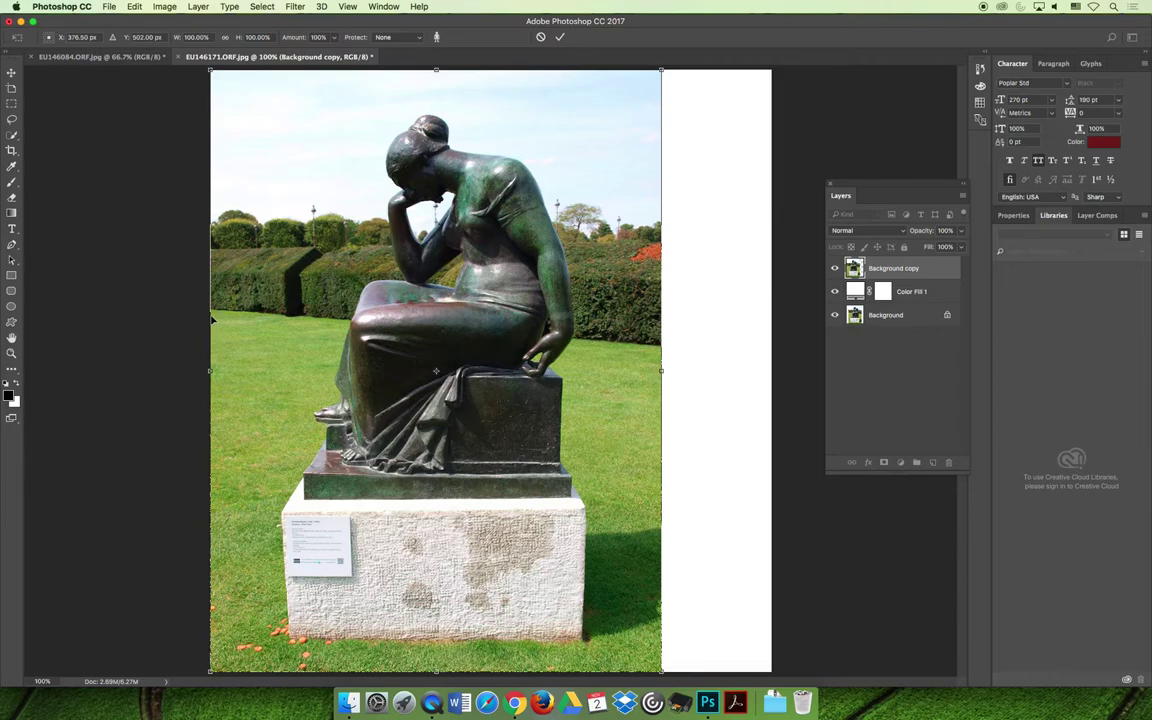
- Commit the unchanged scale, load the Background copy Transparency selection, and lasso around the statue
key(Return)
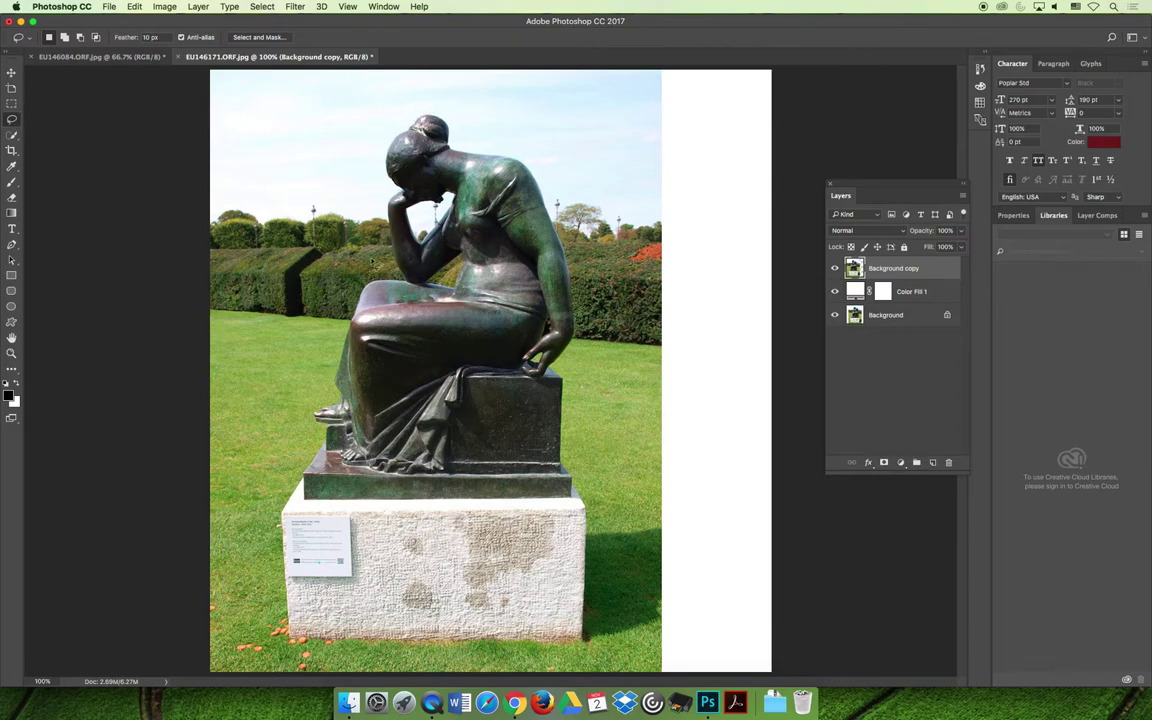
click(262, 6)
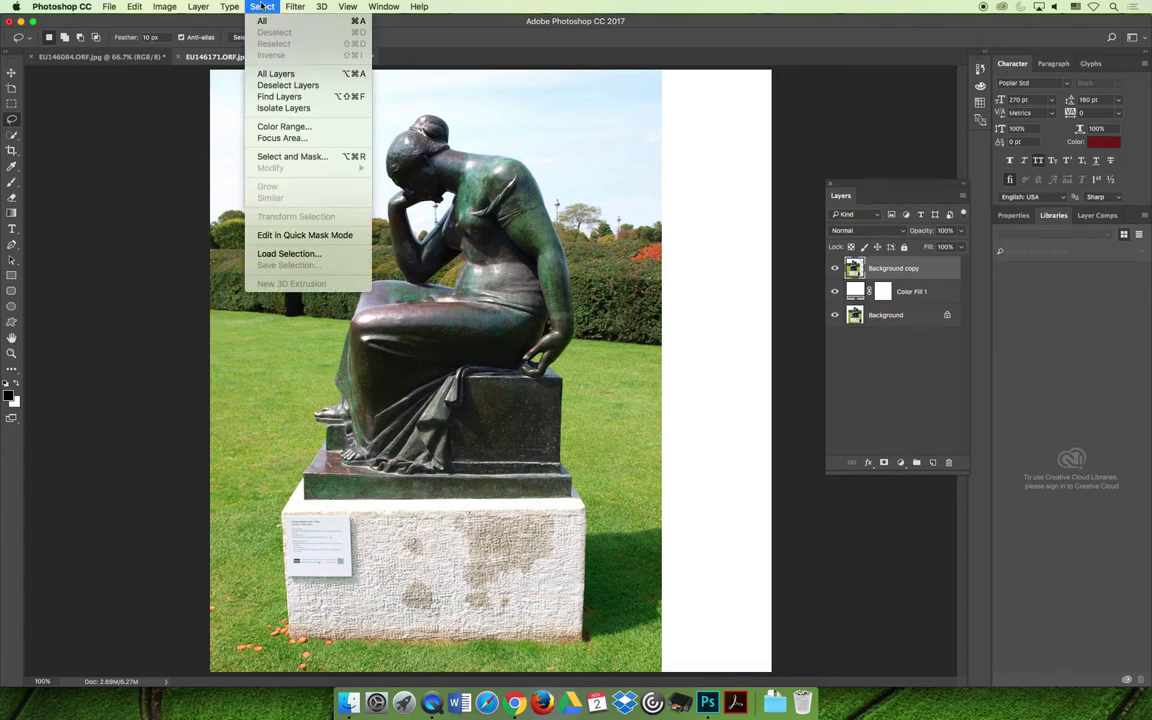
click(300, 253)
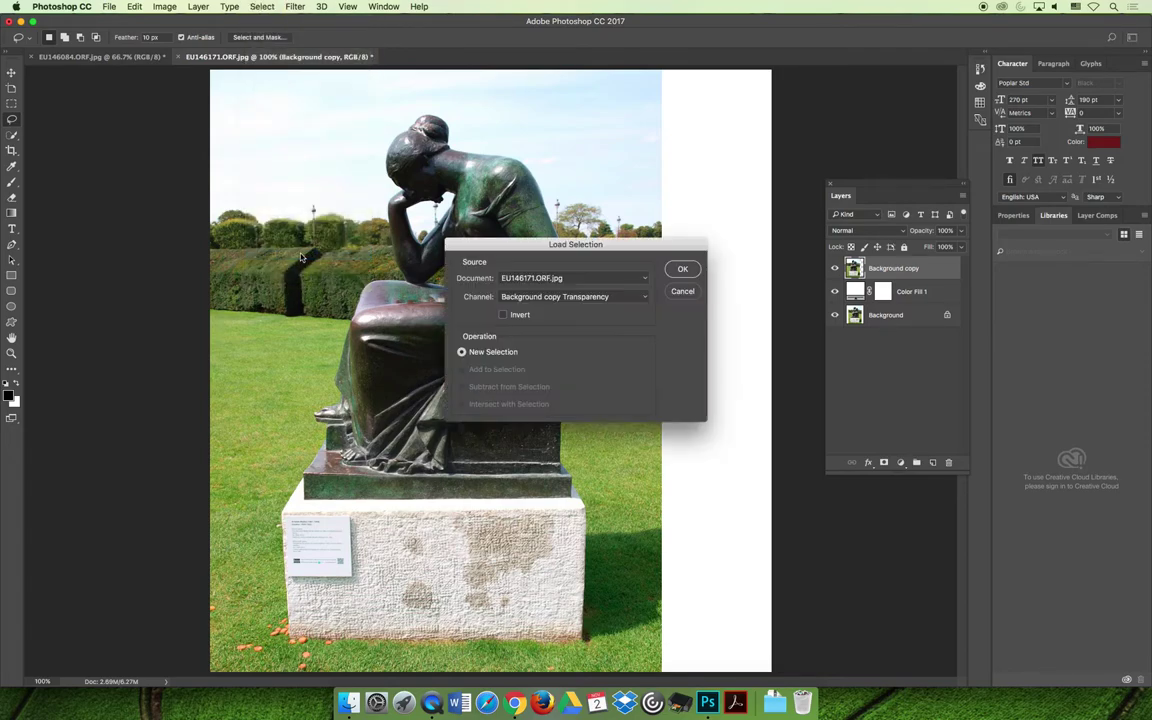
click(575, 296)
click(622, 326)
click(683, 269)
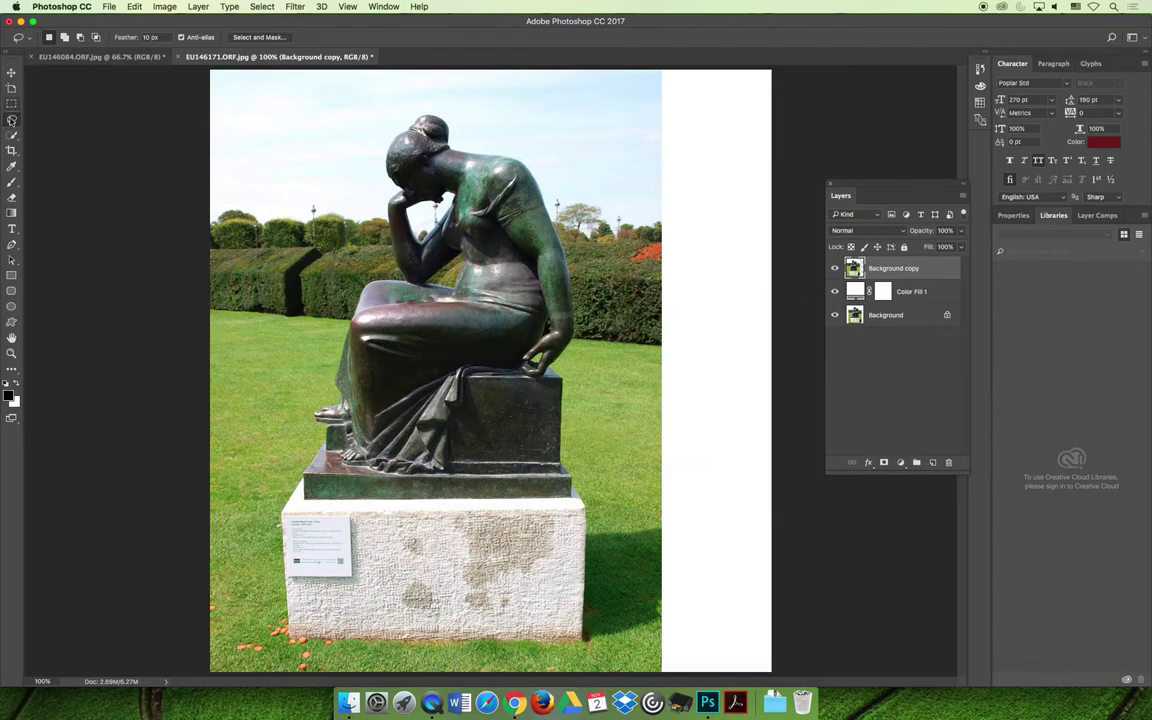
mouse_move(413, 112)
mouse_down()
mouse_move(372, 148)
mouse_move(384, 251)
mouse_move(300, 421)
mouse_move(312, 438)
mouse_move(272, 530)
mouse_move(271, 622)
mouse_move(275, 613)
mouse_move(305, 655)
mouse_move(564, 654)
mouse_move(604, 640)
mouse_move(613, 539)
mouse_move(578, 371)
mouse_move(588, 318)
mouse_move(555, 176)
mouse_move(518, 142)
mouse_move(395, 108)
mouse_up()
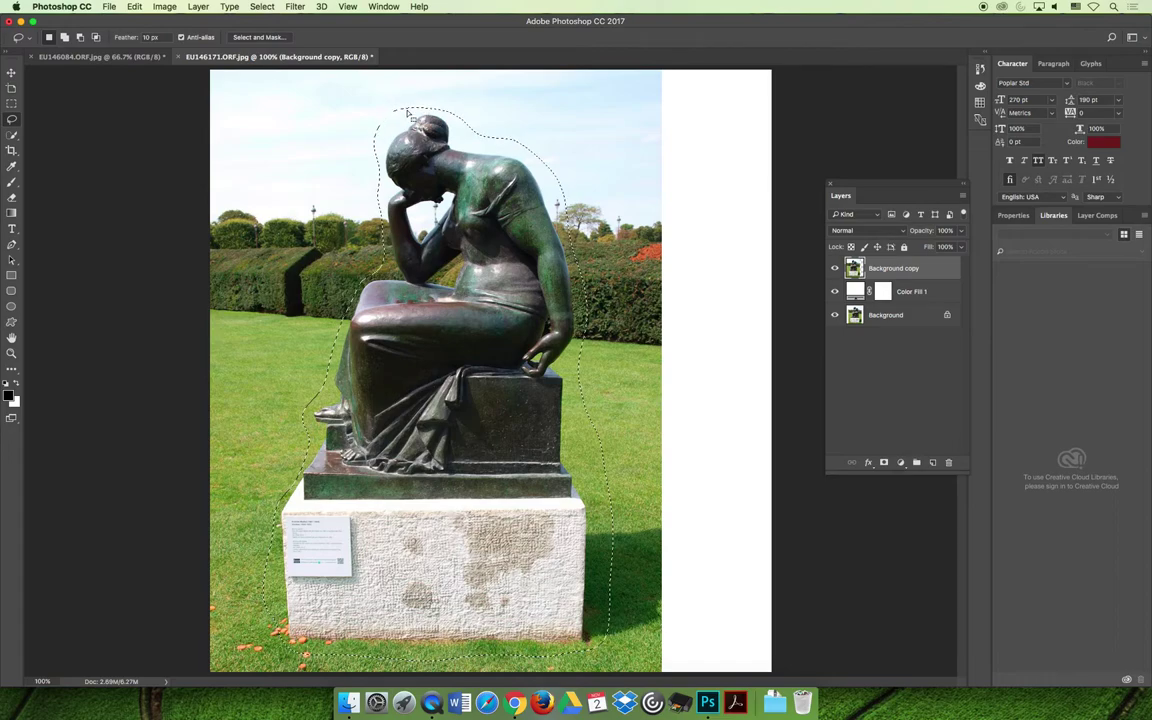
- Save the lasso selection as a channel named 'statue'
click(261, 6)
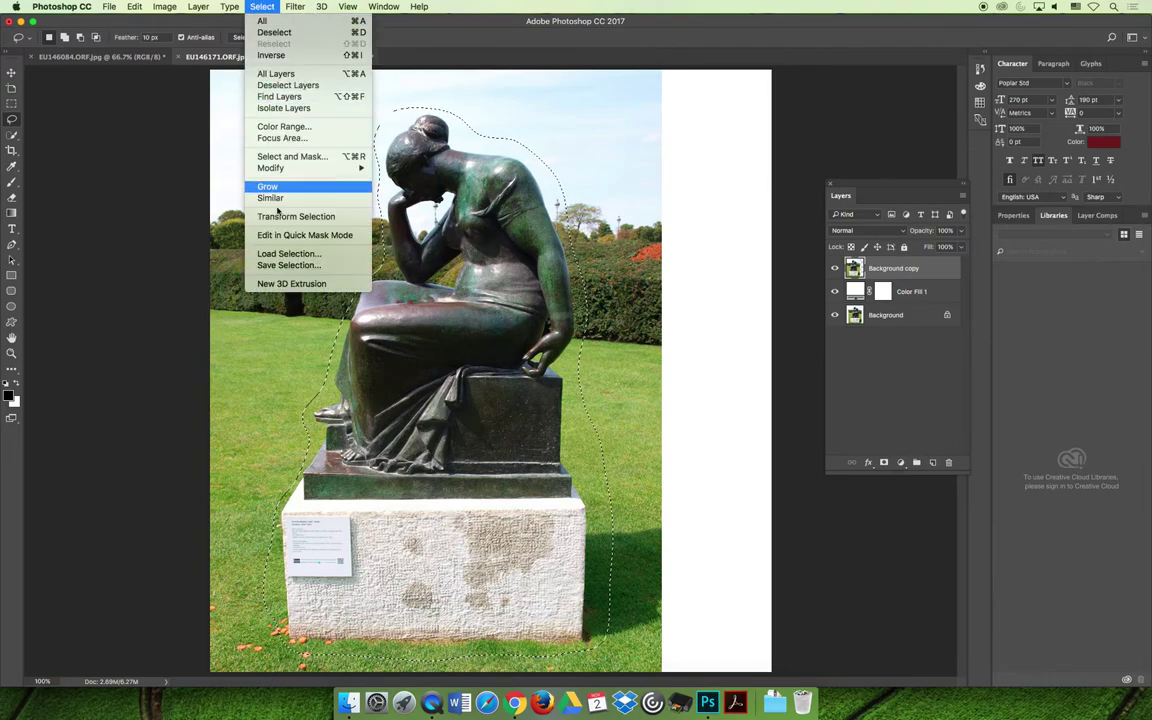
click(283, 264)
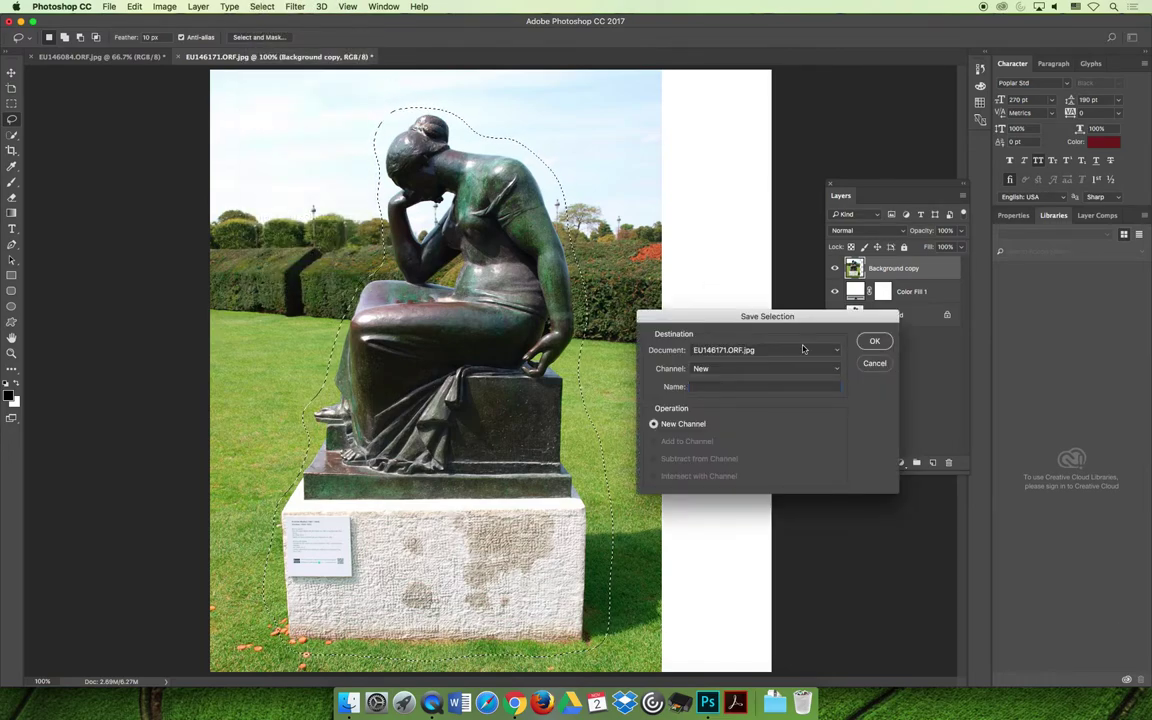
text(st)
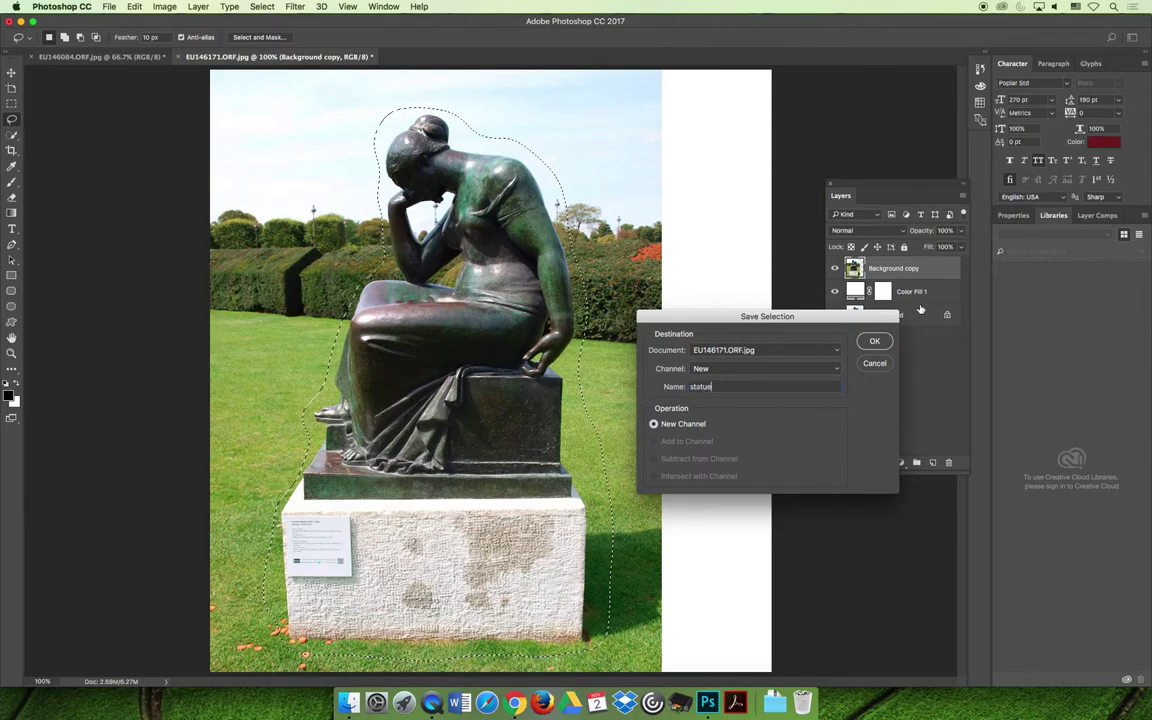
text(atue)
click(874, 341)
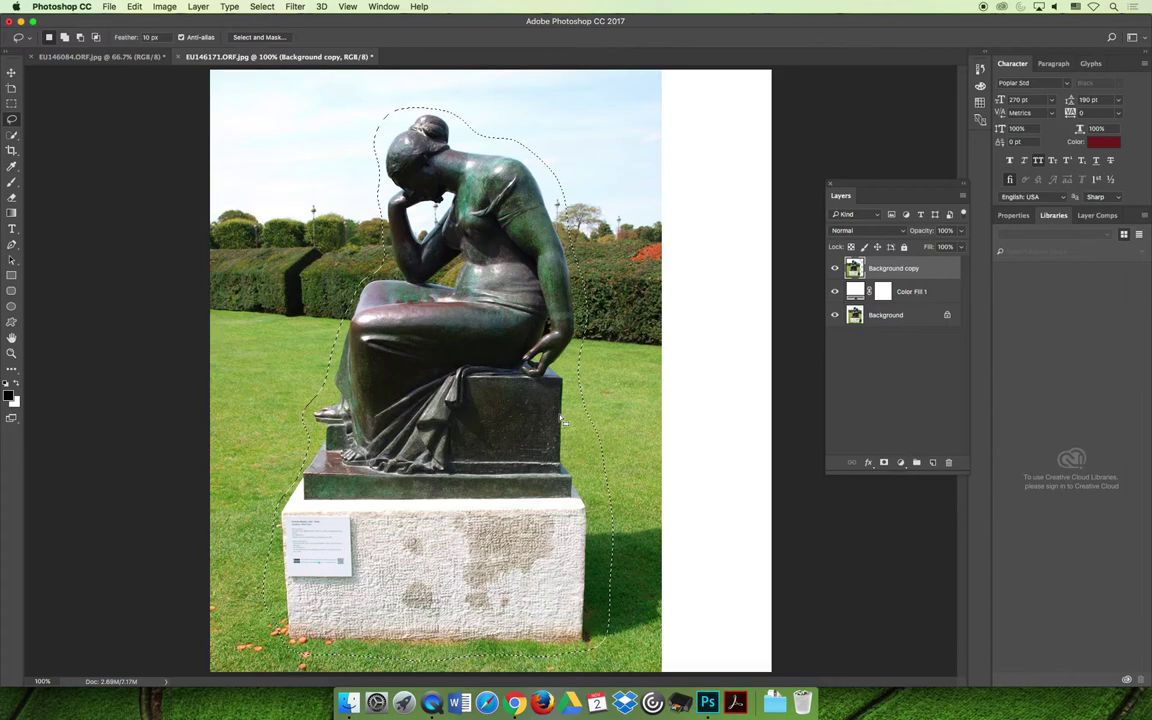
- Test an unprotected content-aware stretch, discard it without applying, and deselect the statue
click(130, 6)
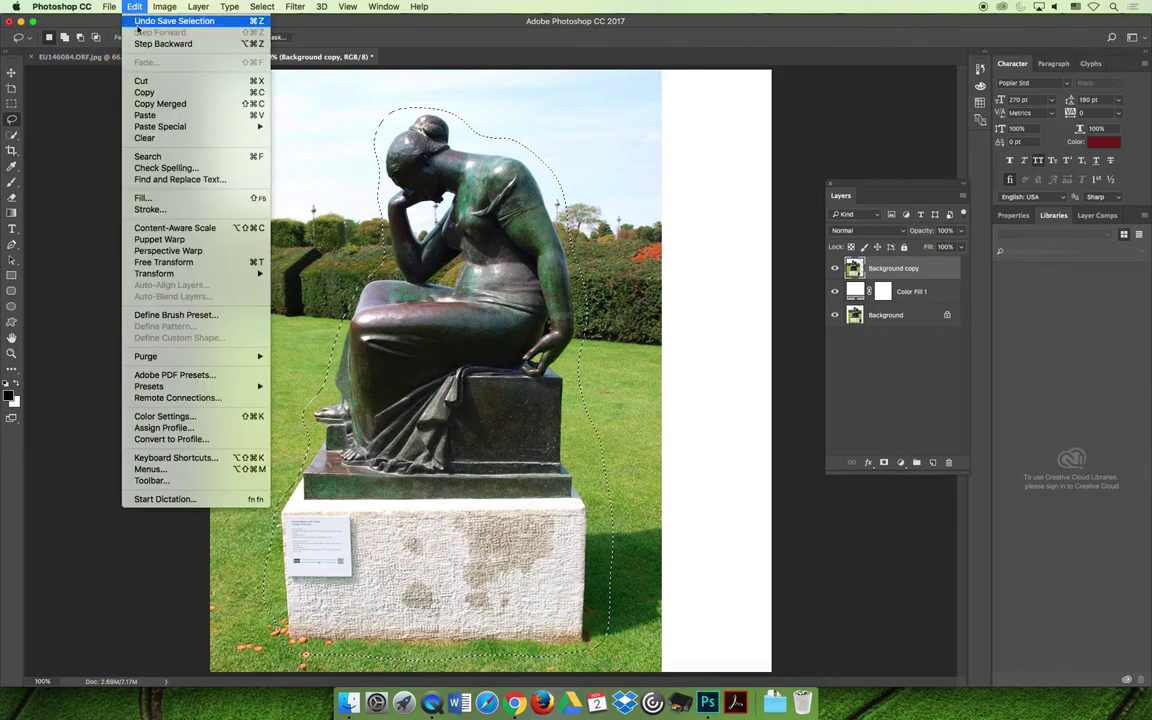
click(188, 228)
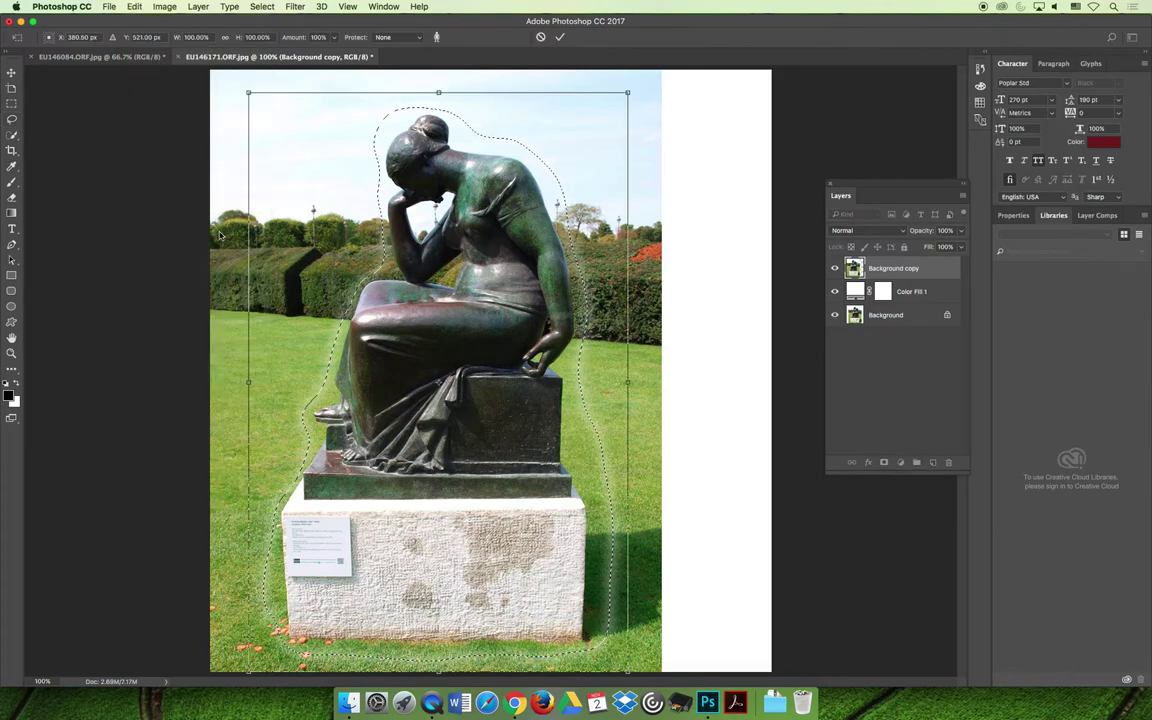
drag(630, 381, 904, 373)
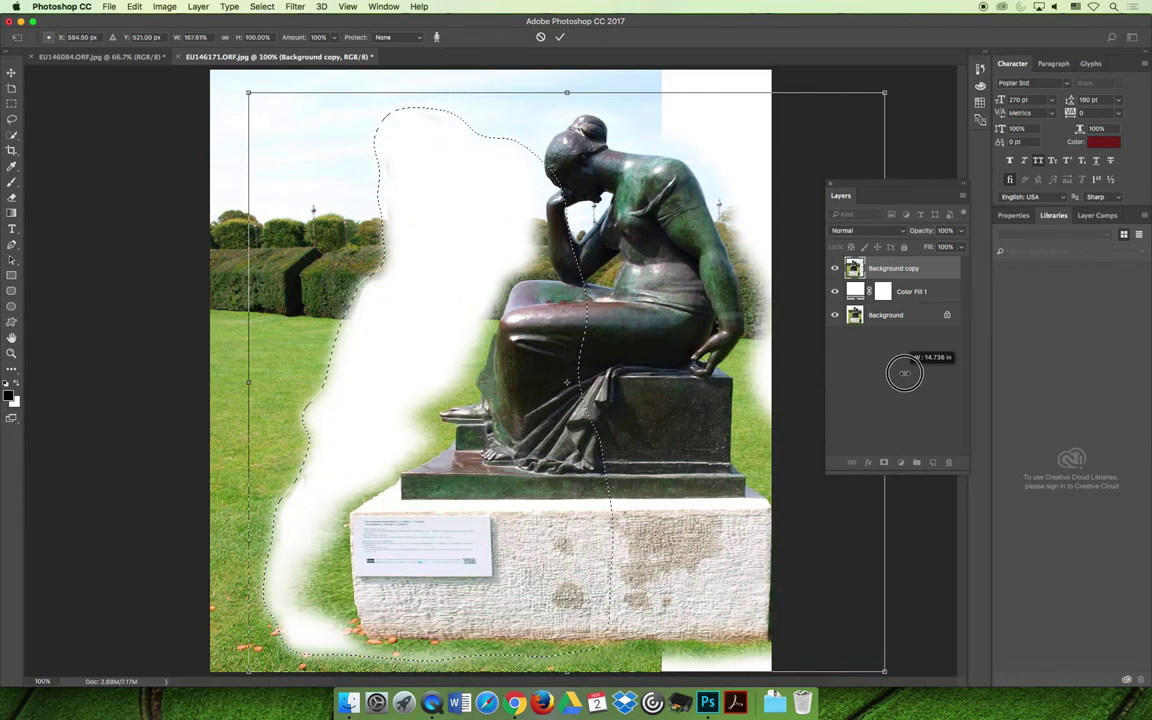
key(super+z)
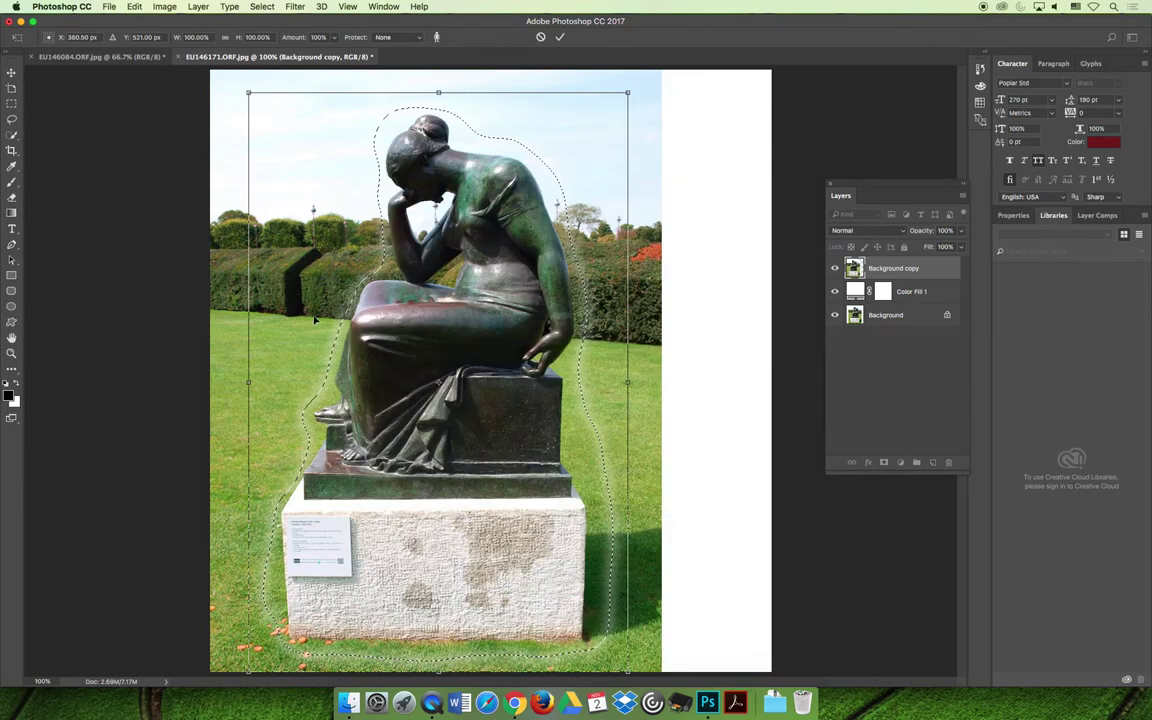
click(11, 73)
click(537, 233)
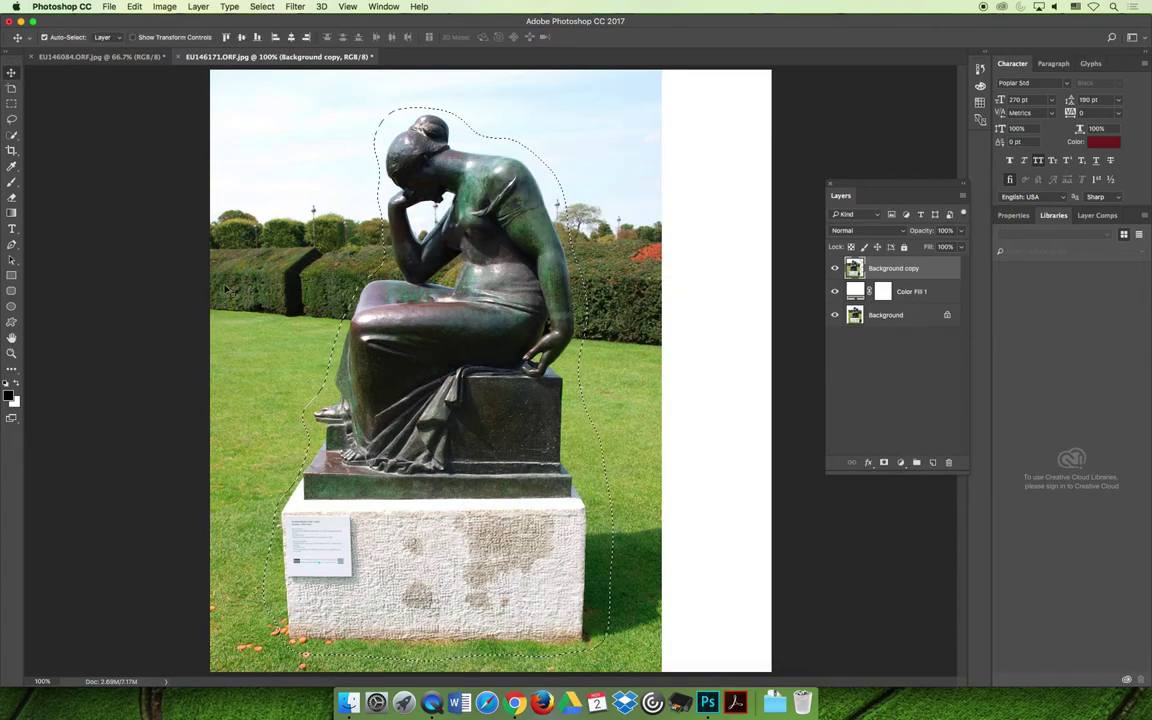
key(super+d)
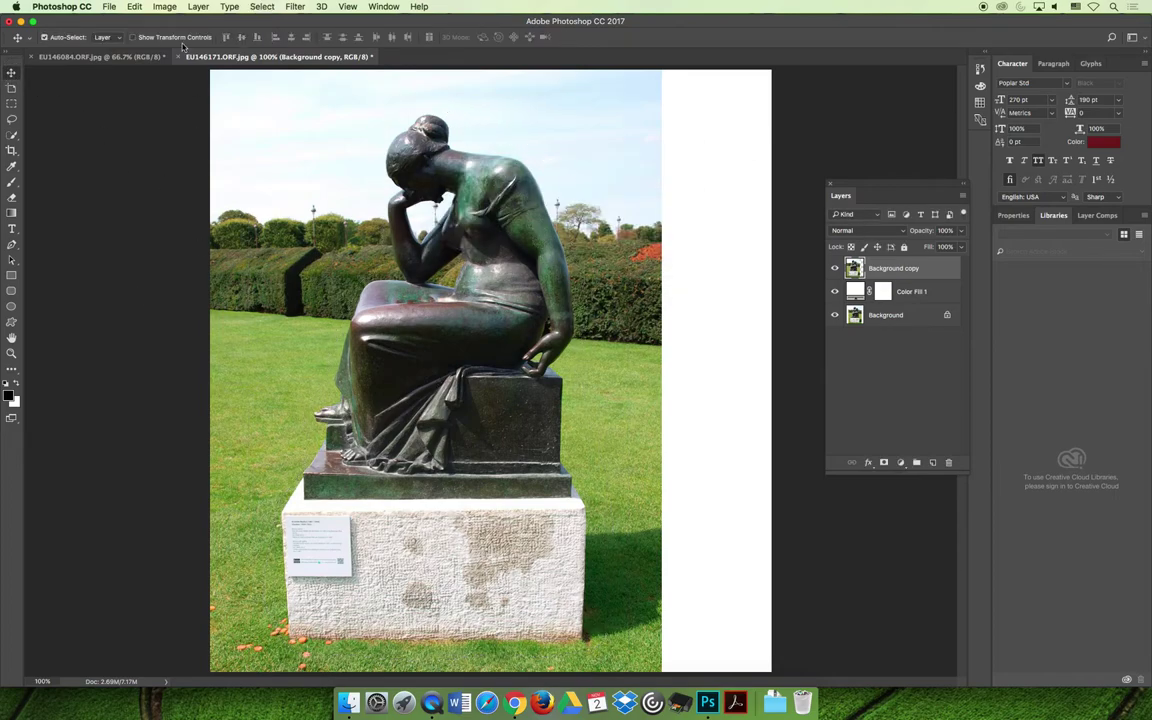
click(134, 6)
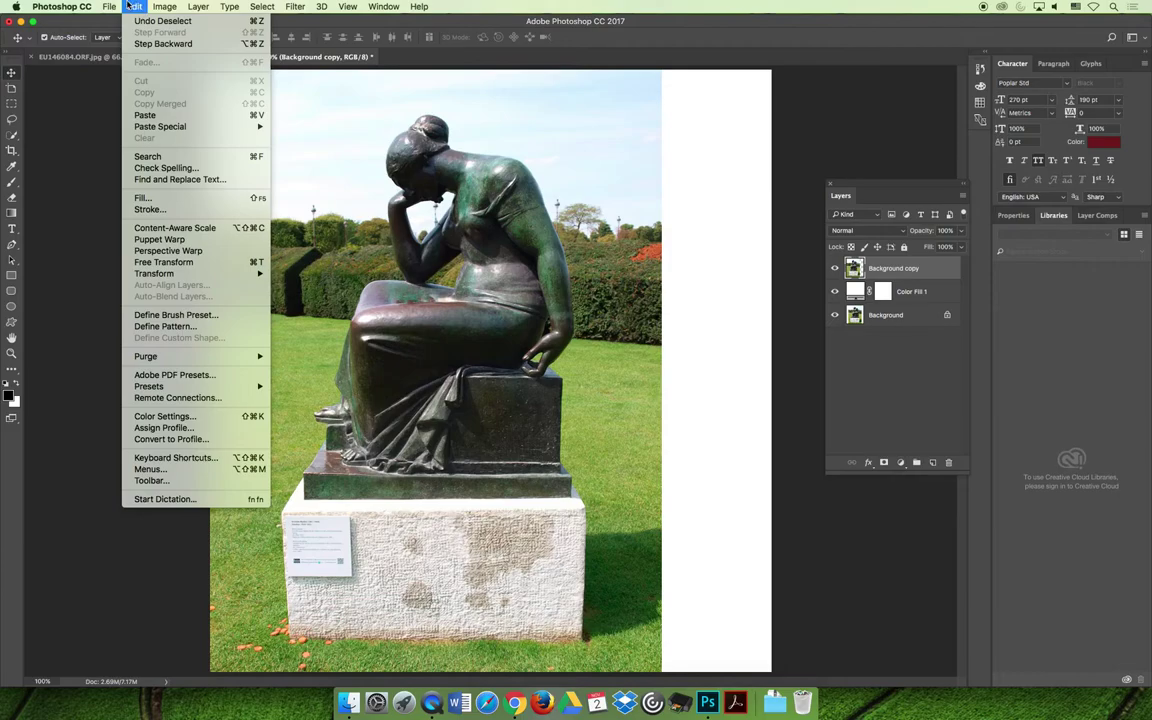
- Content-aware scale the photo to 124.30% width to the canvas edge, protecting the 'statue' channel
click(167, 229)
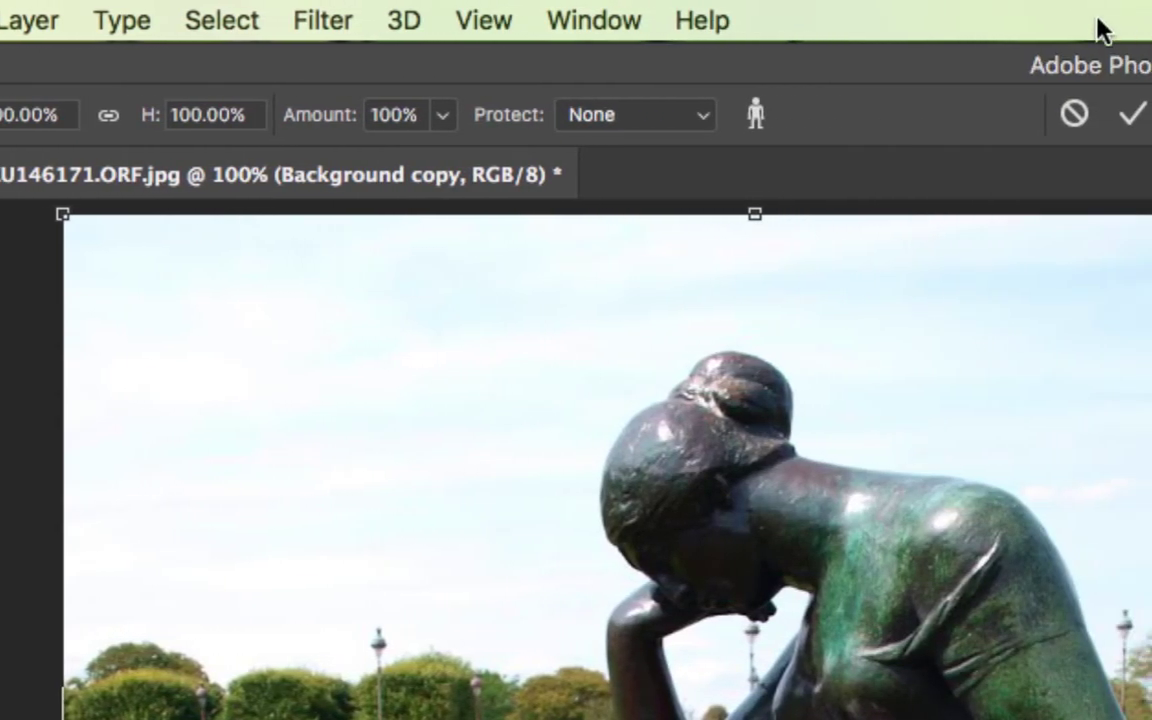
click(688, 133)
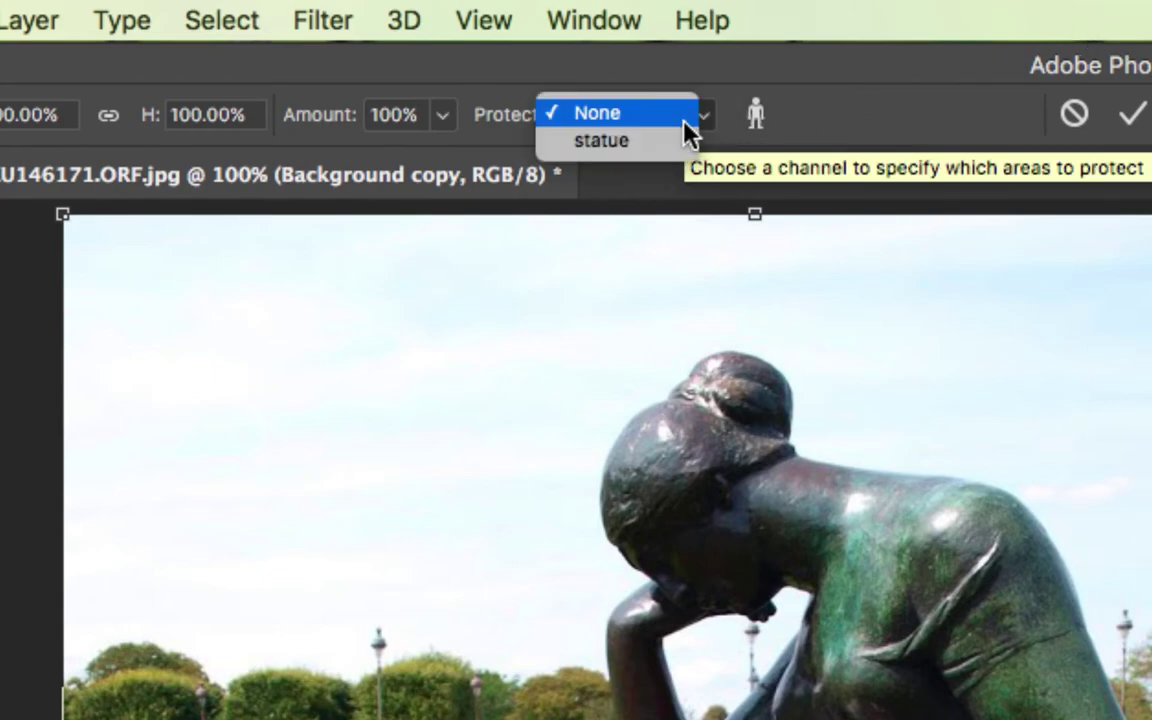
click(614, 148)
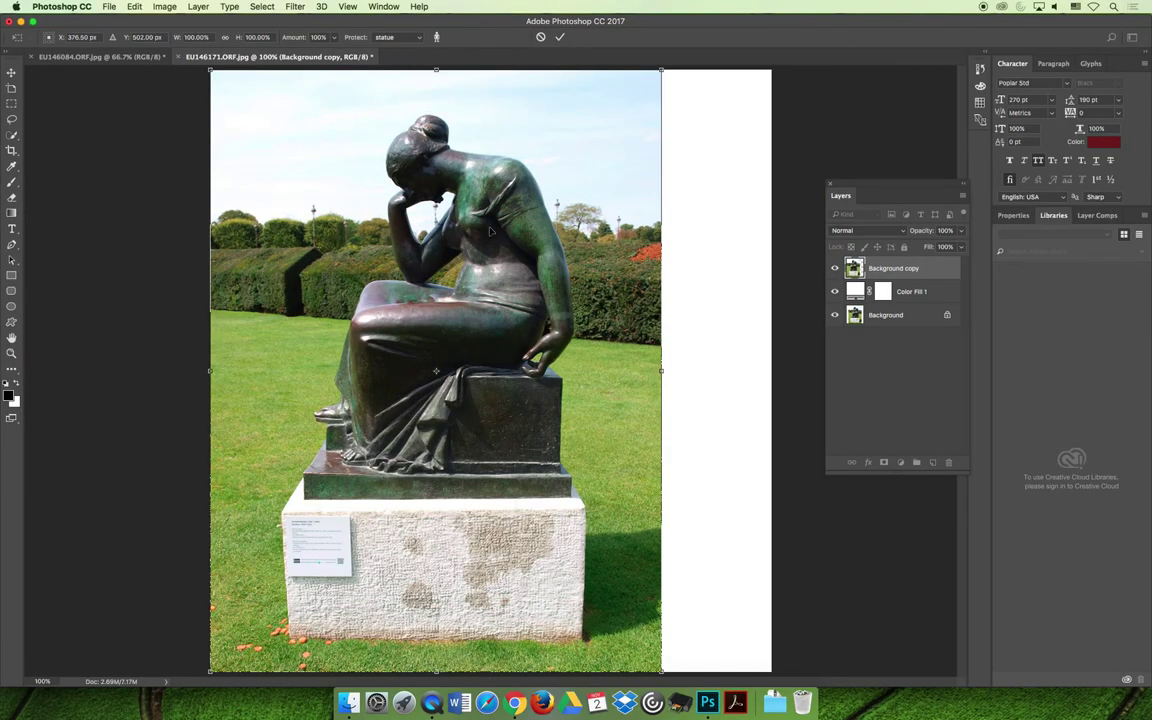
drag(660, 370, 661, 371)
drag(661, 371, 767, 371)
- Commit the scale, zoom out to the whole canvas, and hide the Color Fill 1 layer
key(Return)
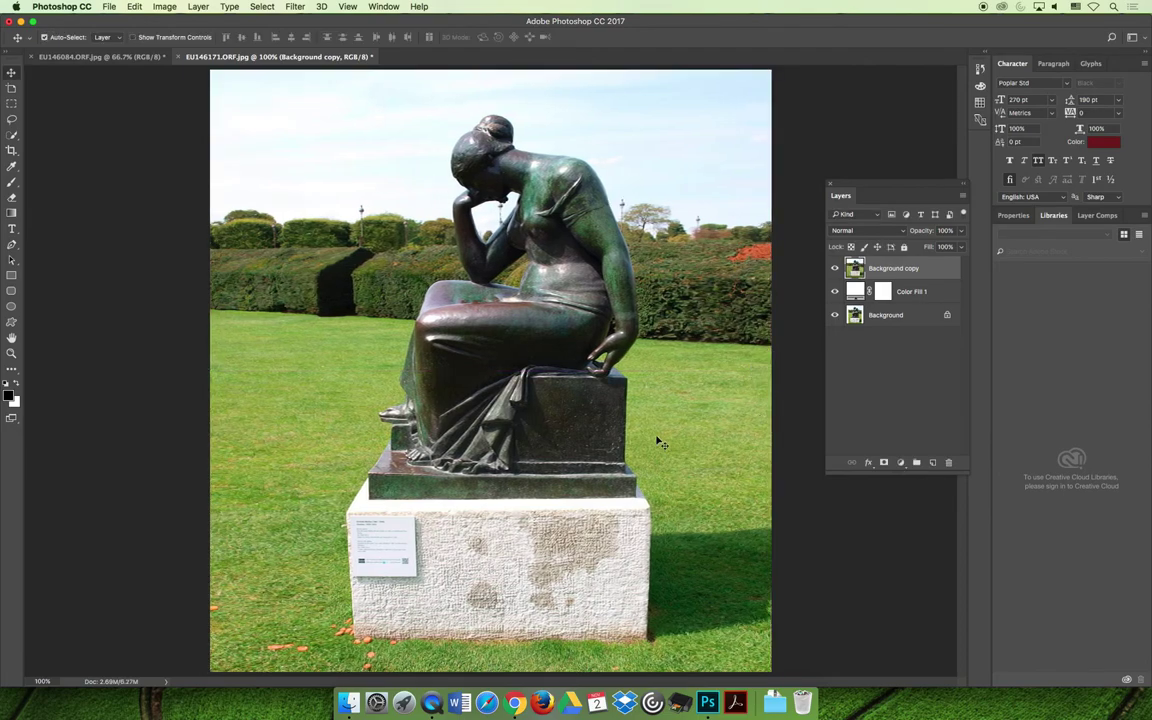
key(super+minus)
key(super+minus)
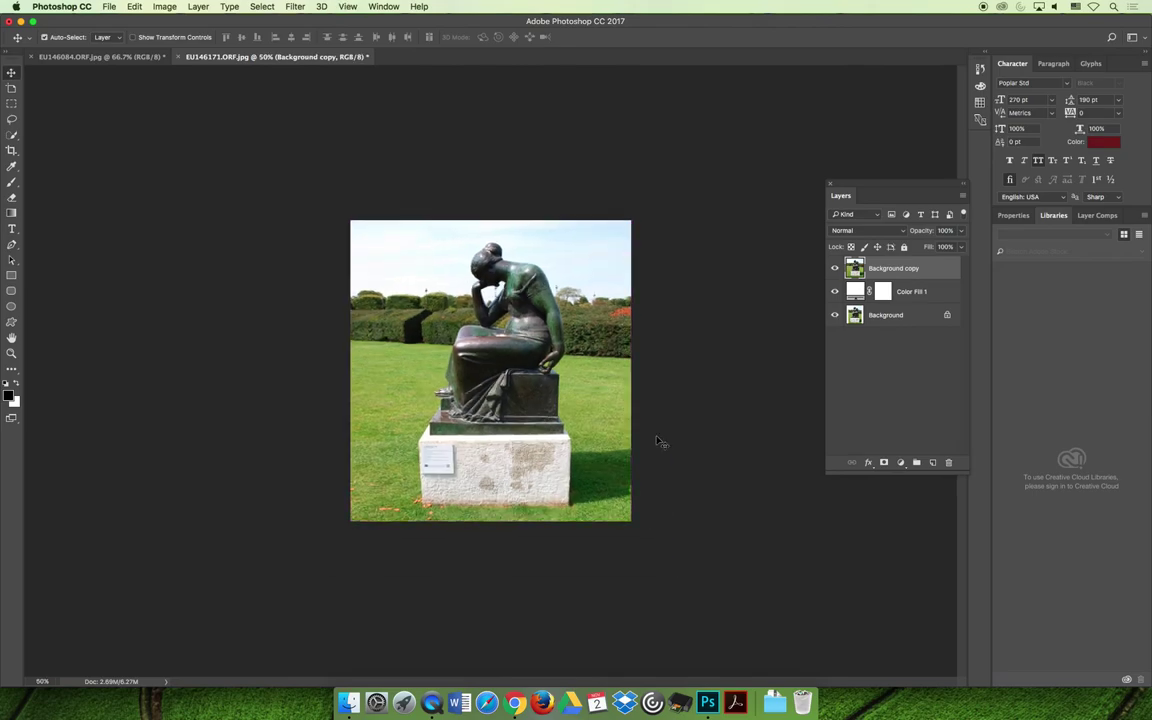
click(836, 291)
- Toggle the Background copy layer's visibility to compare, leaving the widened photo visible
click(836, 269)
click(836, 269)
click(836, 269)
click(836, 269)
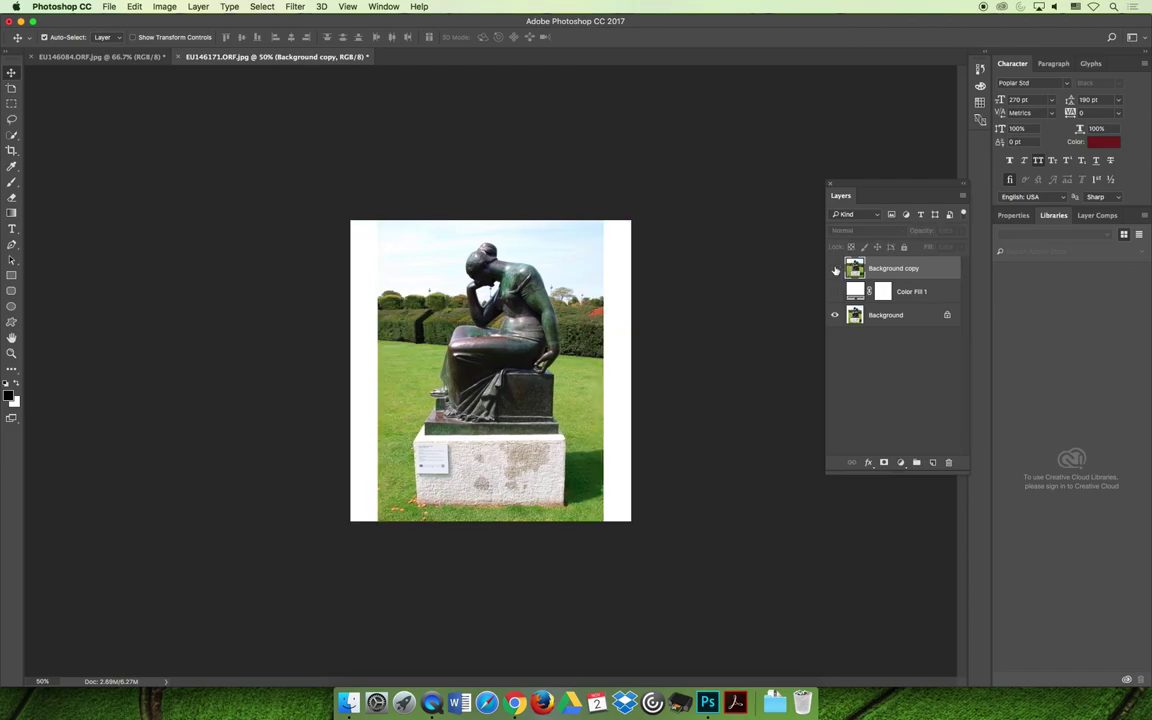
click(836, 269)
click(836, 269)
click(836, 269)
click(836, 270)
click(836, 270)
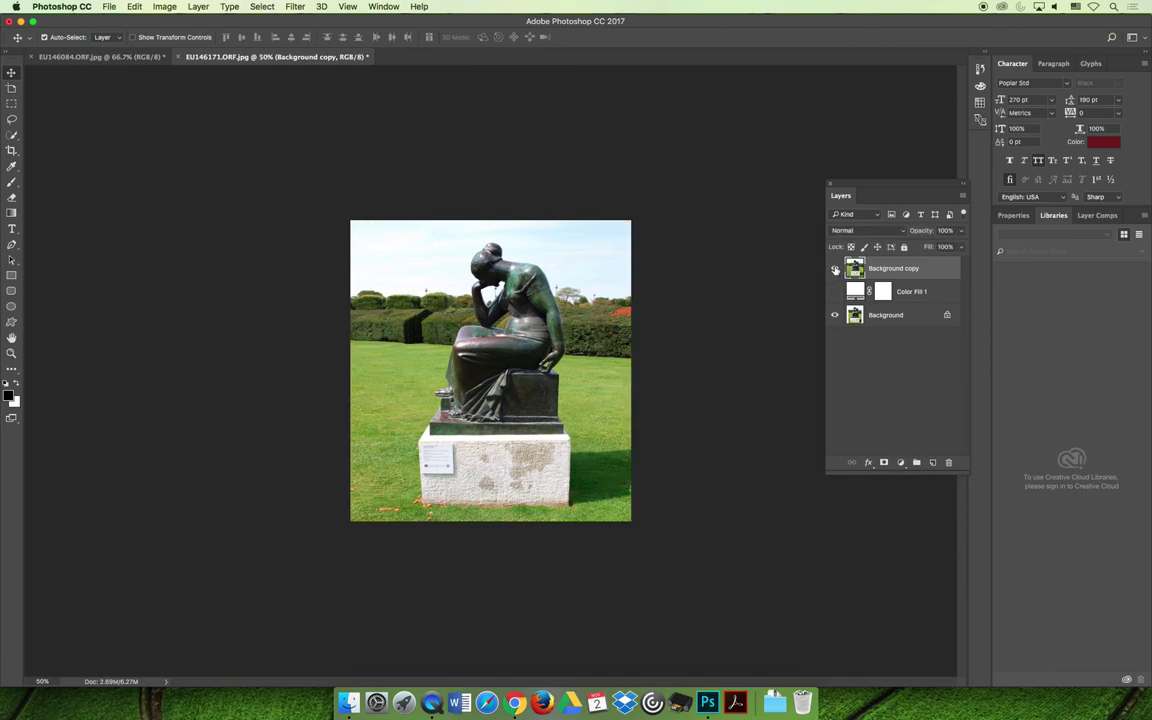